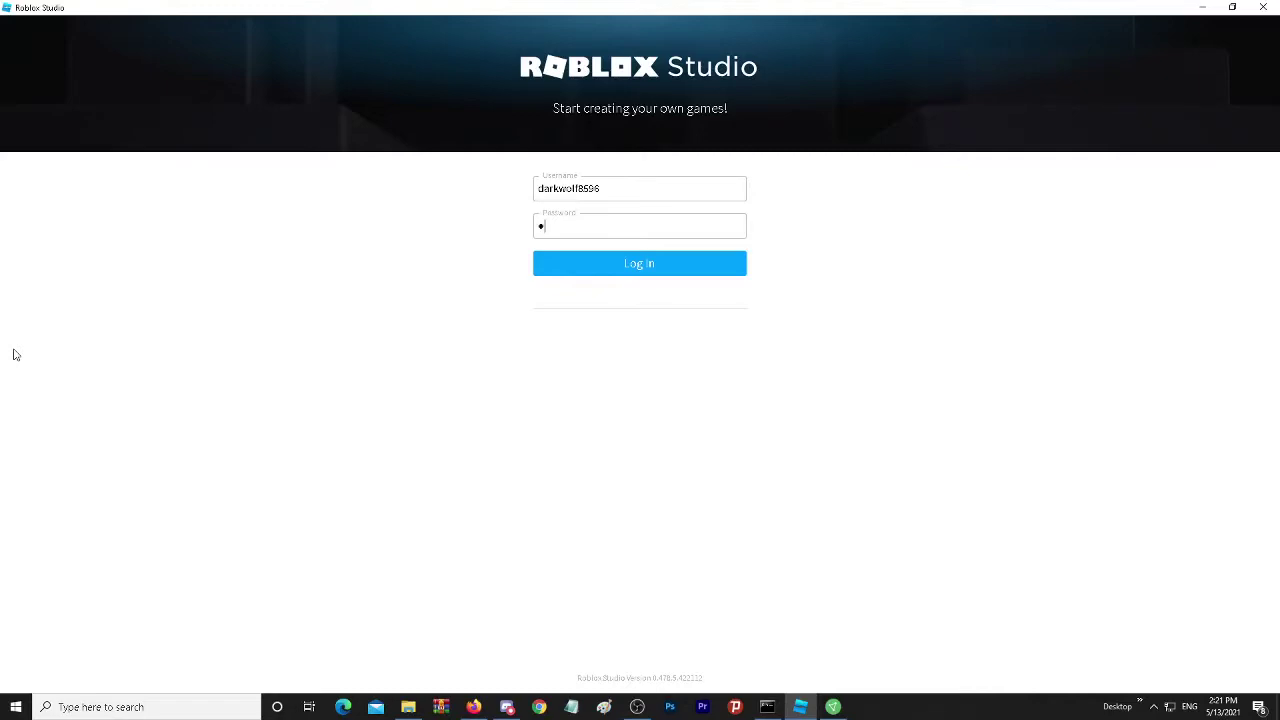
Try to log in to Roblox Studio with the account password
type("********")
key("Return")
key("Return")
Clear the password field, enter the account password again and retry the login
key("BackSpace")
key("BackSpace")
key("BackSpace")
key("BackSpace")
key("BackSpace")
key("BackSpace")
key("BackSpace")
key("BackSpace")
type("*********************")
key("Return")
key("Return")
Switch to ProtonVPN, quick-connect to a VPN server and return to Roblox Studio
left_click(833, 706)
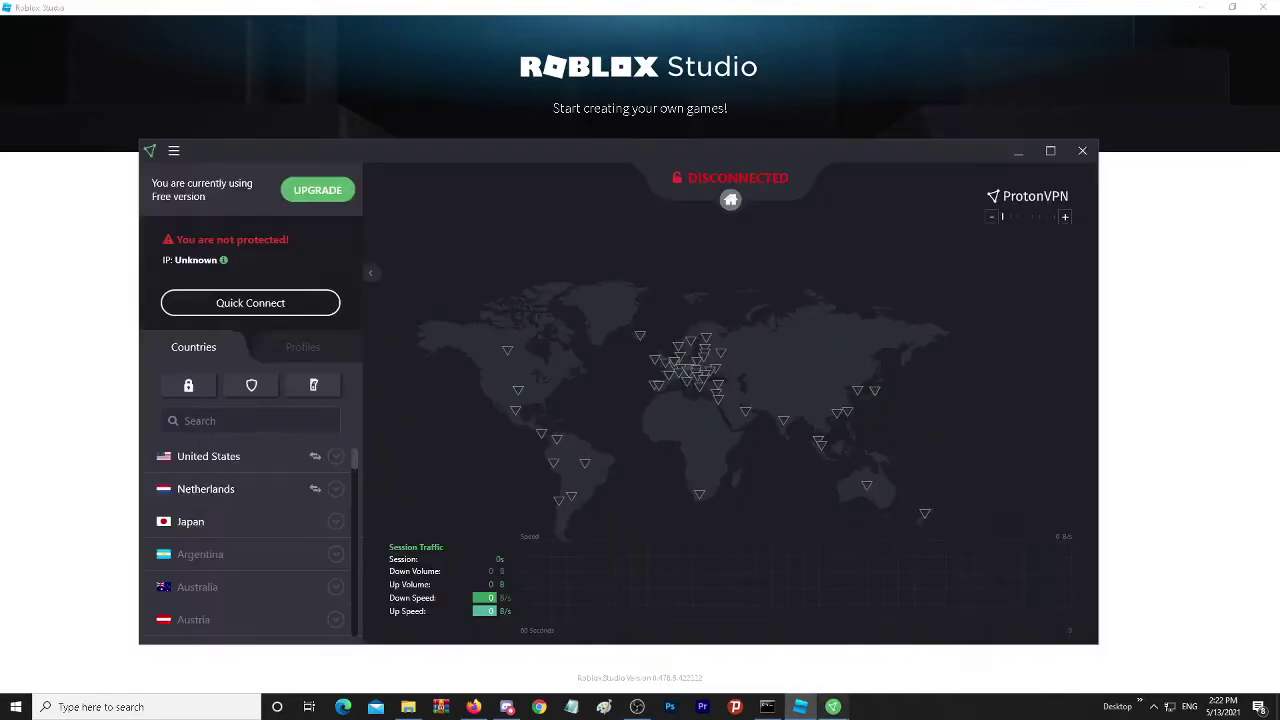
left_click(289, 312)
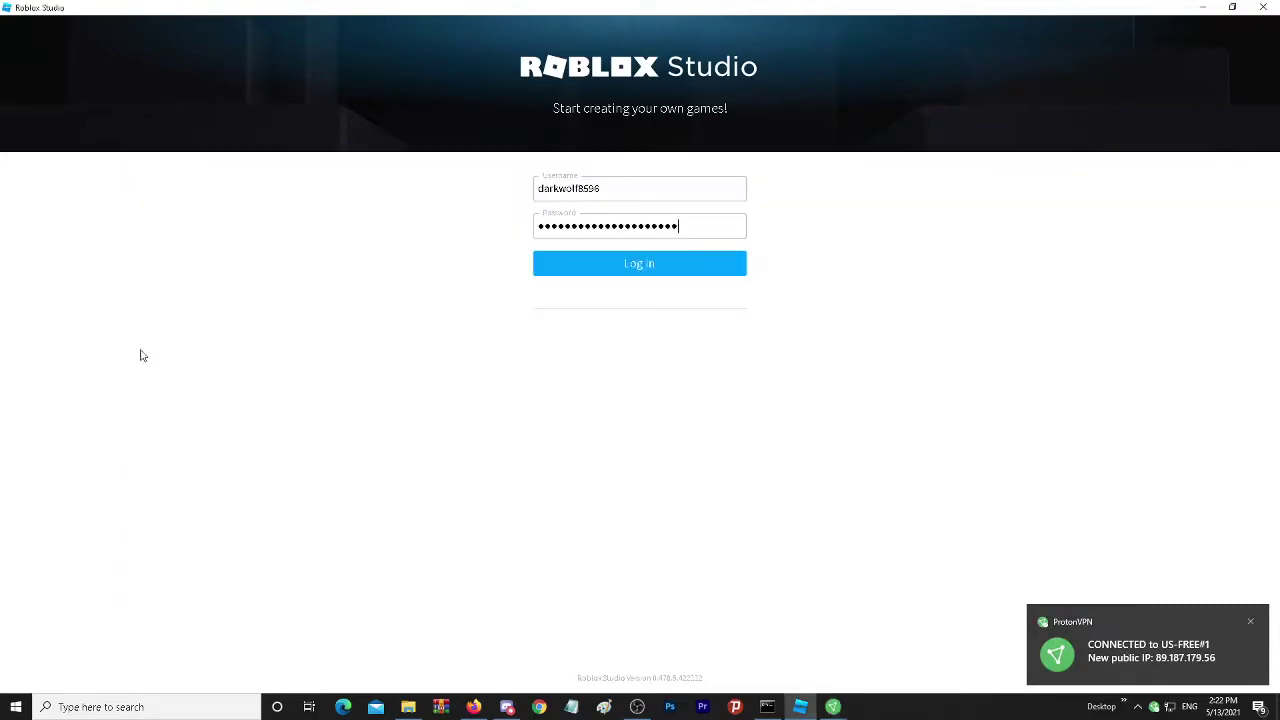
left_click(6, 338)
Replace the password field's contents with the account password and submit the login
left_click_drag(723, 222, 3, 155)
key("BackSpace")
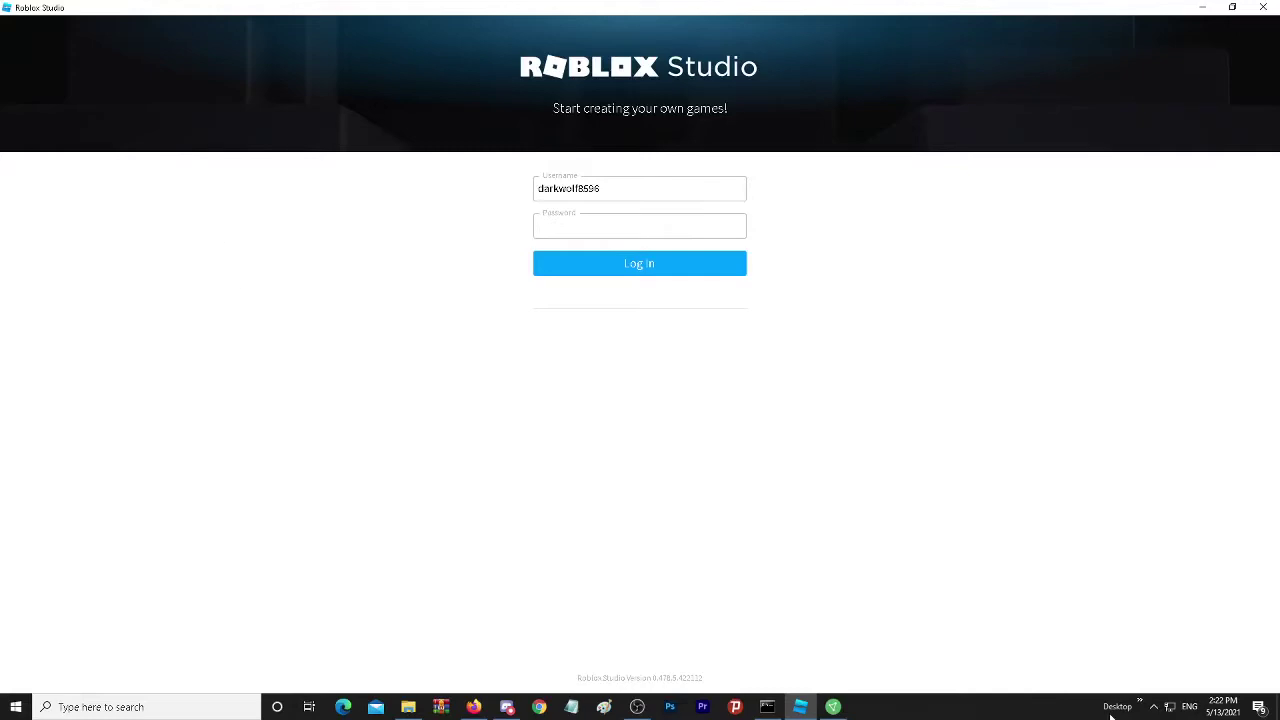
type("********")
key("Return")
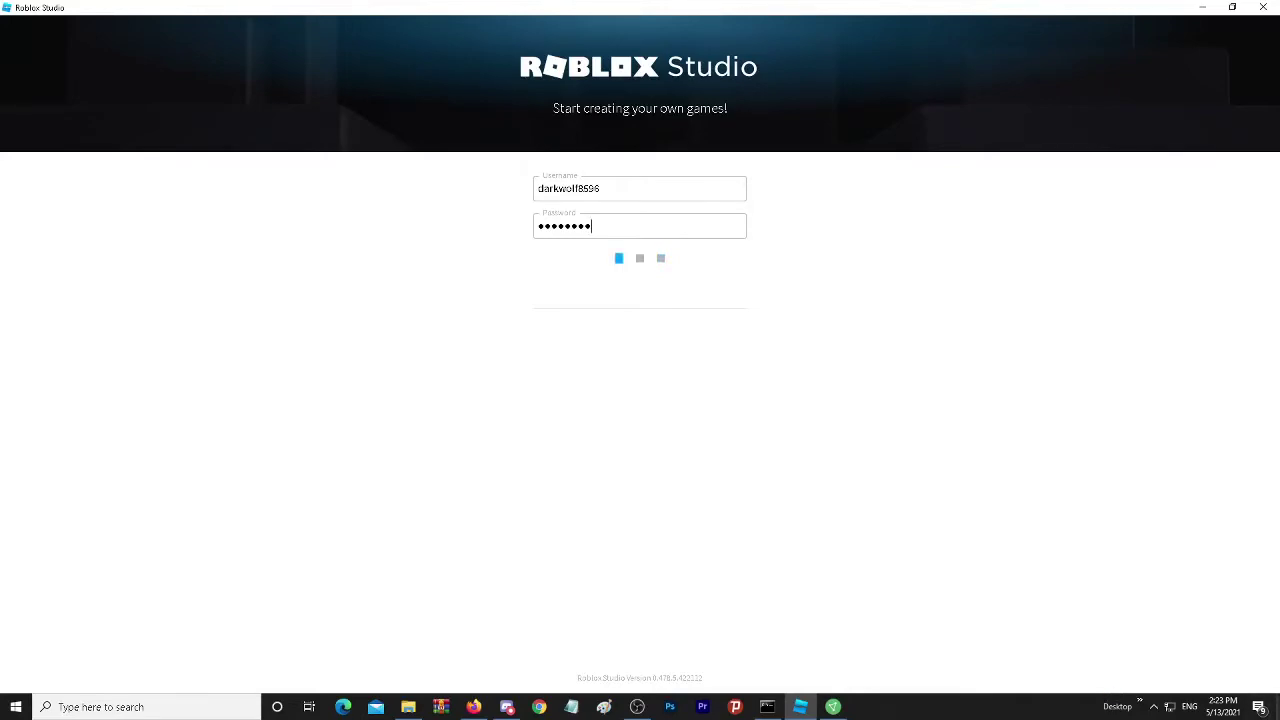
Check the running ping to 8.8.8.8 in Command Prompt and return to Roblox Studio
left_click(767, 707)
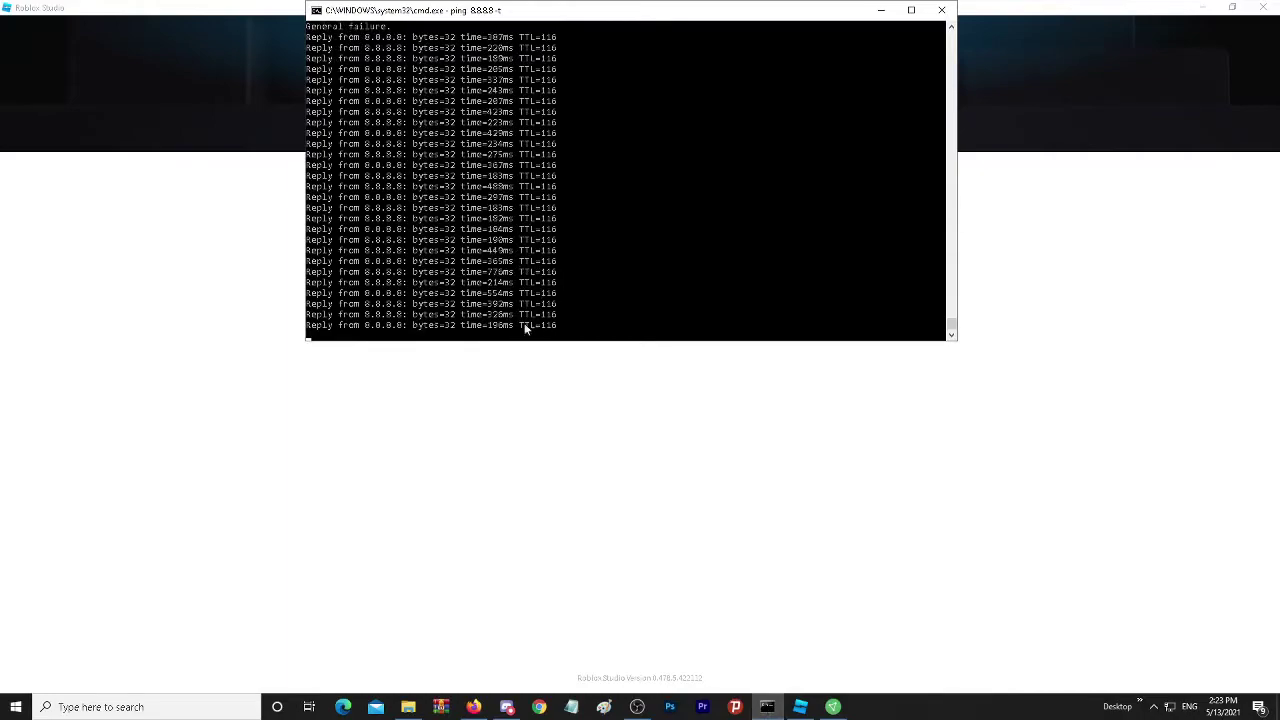
left_click(200, 337)
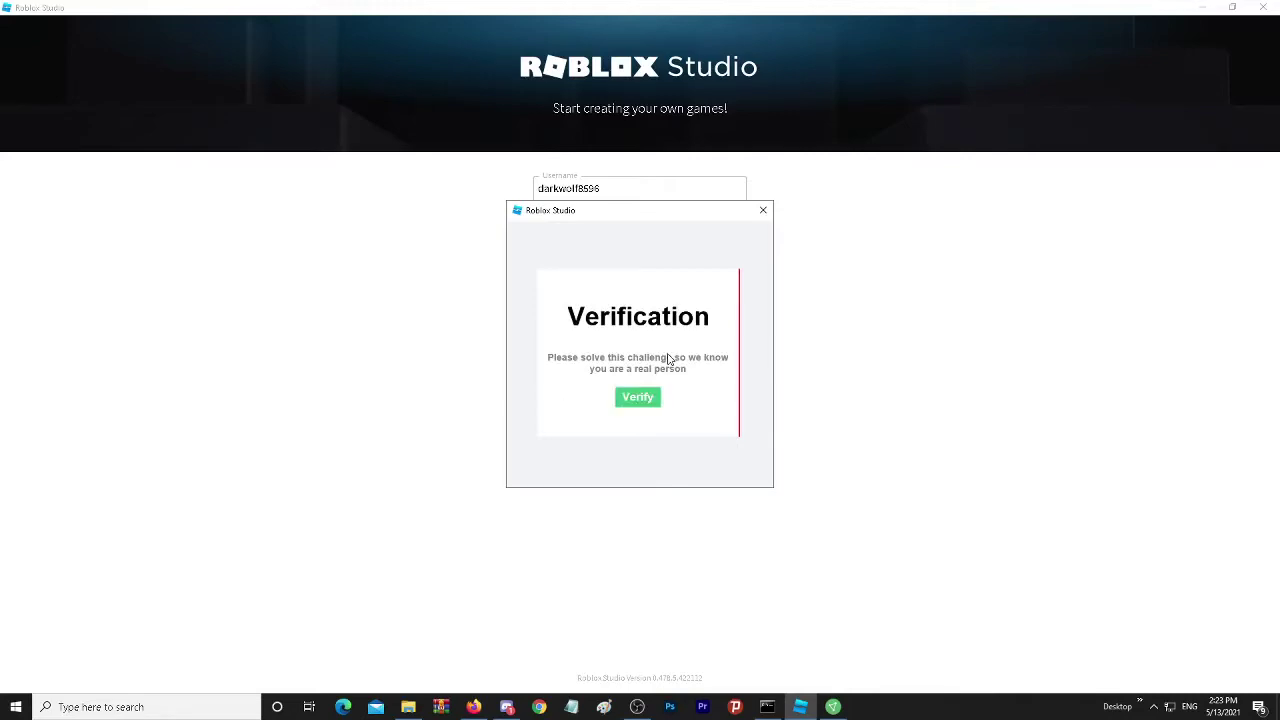
Start the human verification challenge and pick the dice pair adding up to 7 in each round
left_click(646, 398)
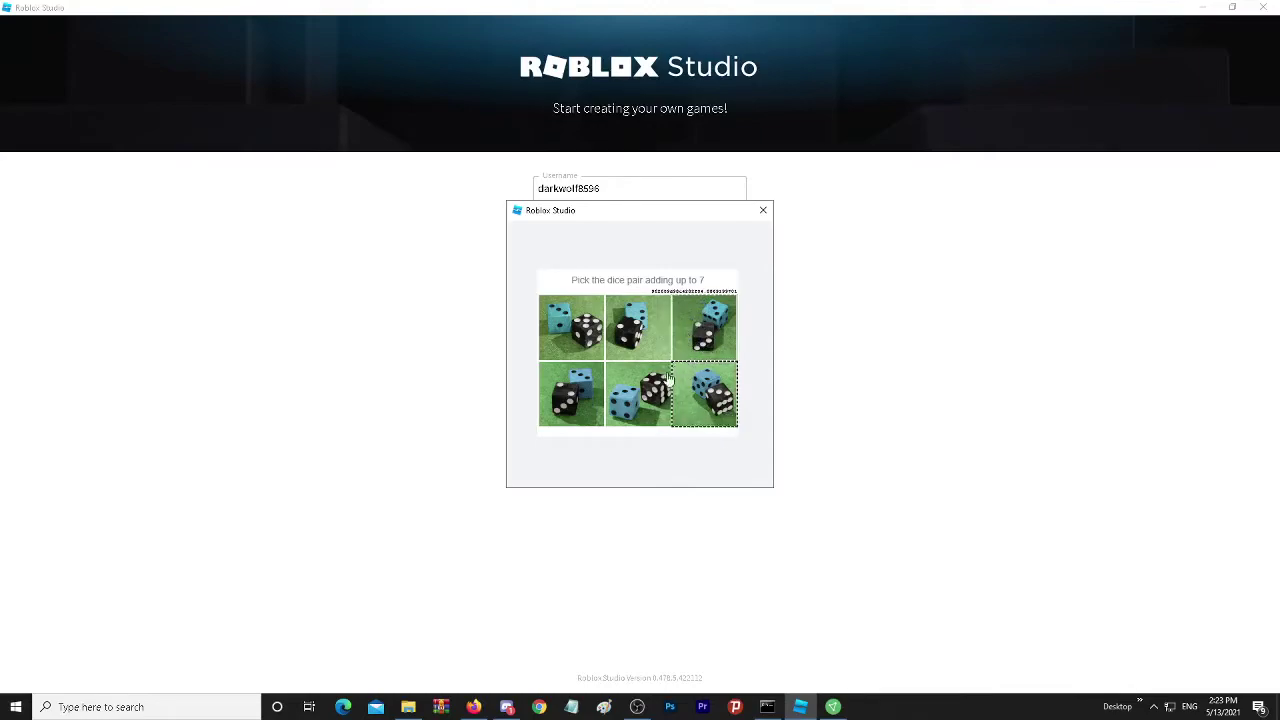
left_click(627, 410)
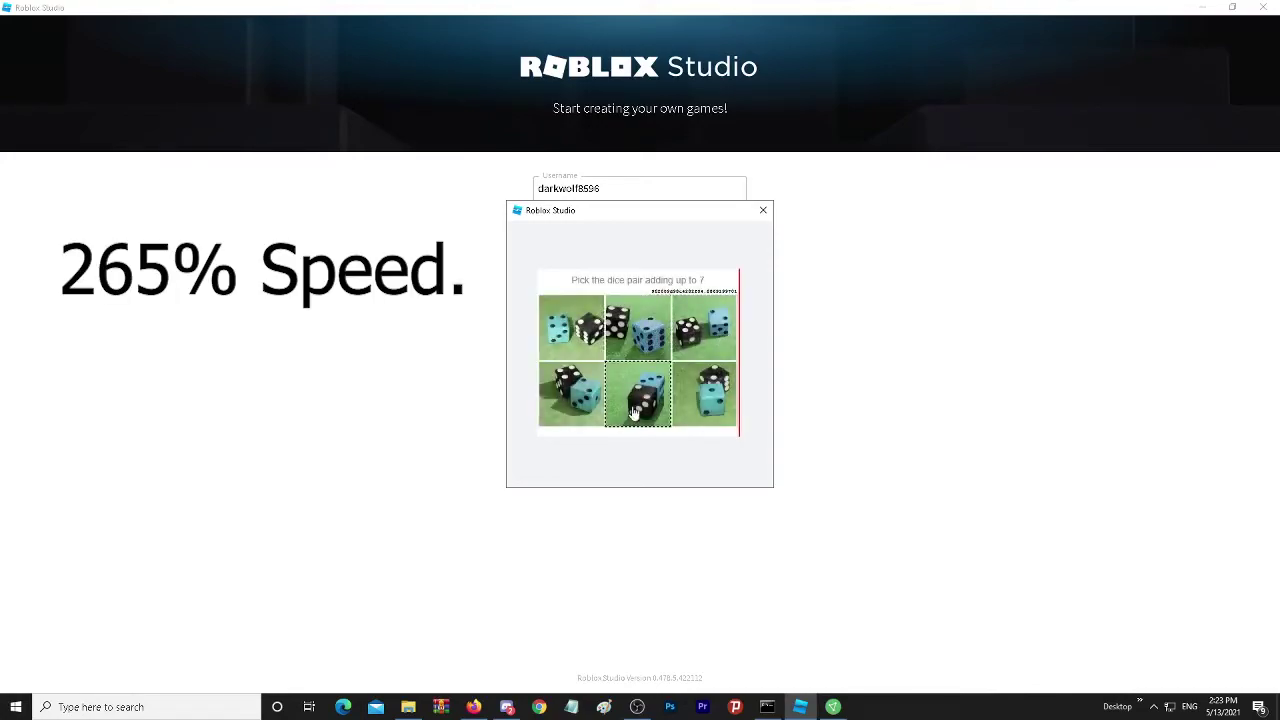
left_click(687, 415)
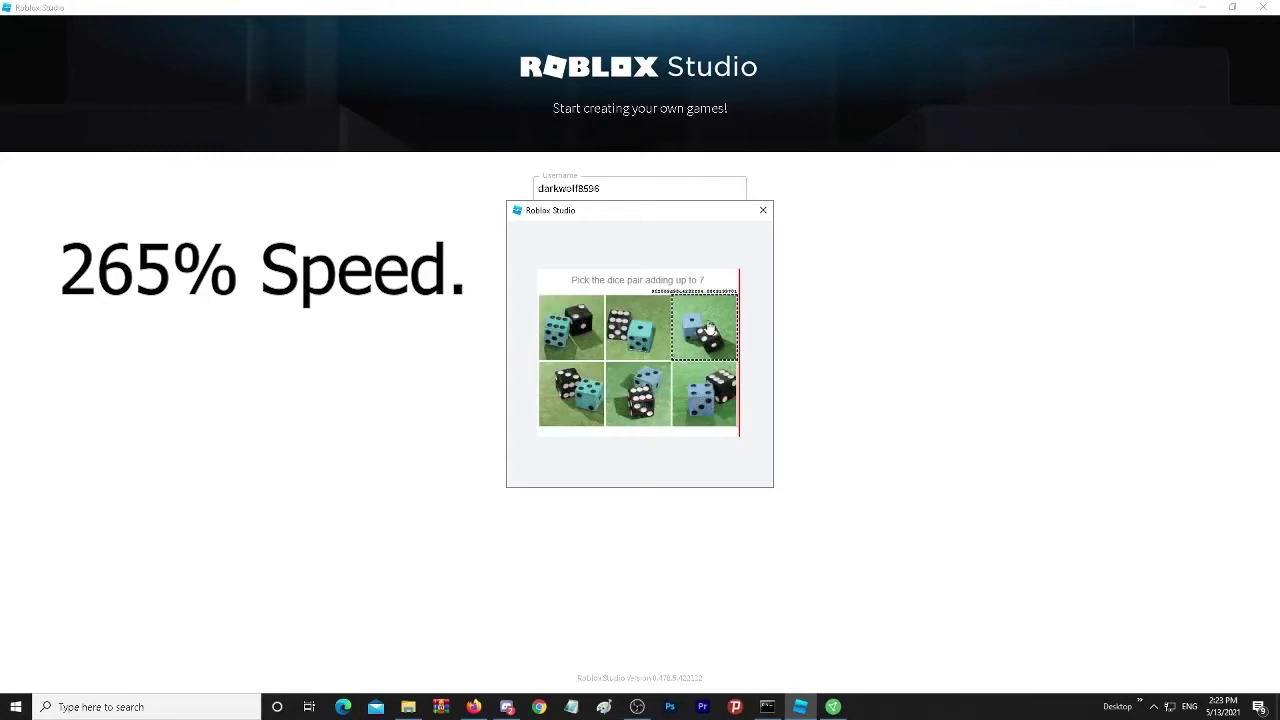
left_click(636, 328)
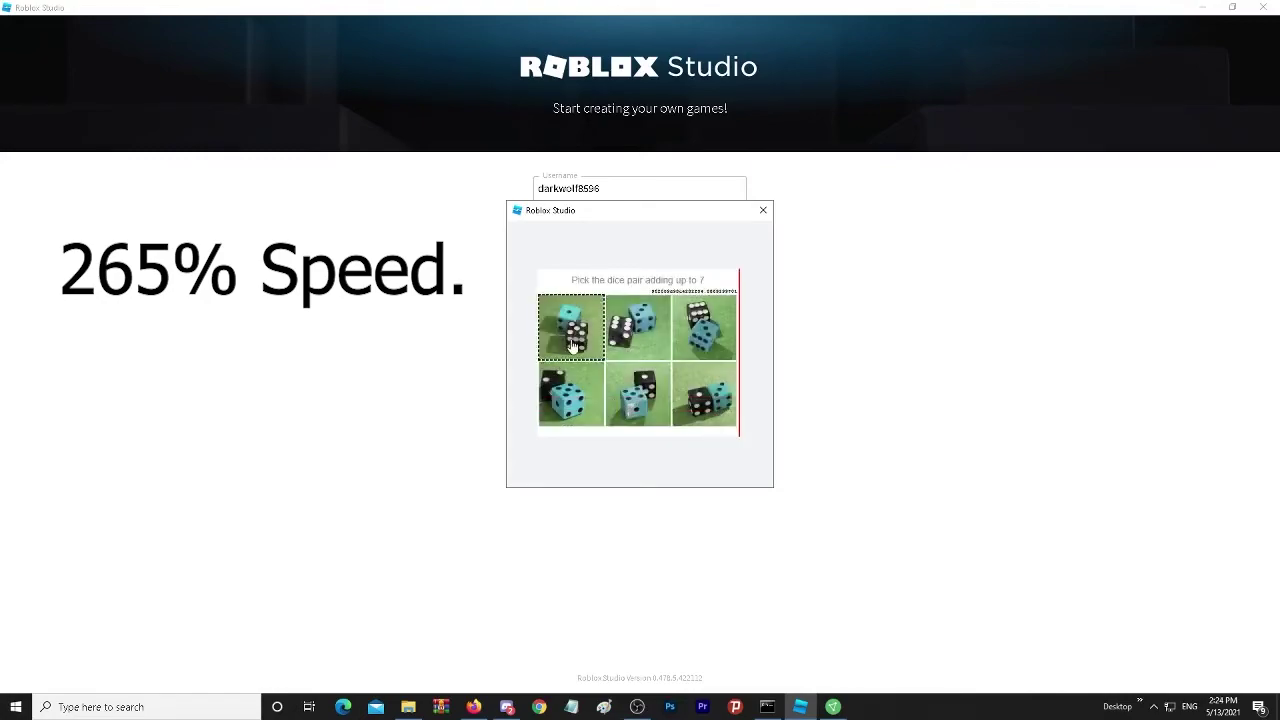
left_click(629, 345)
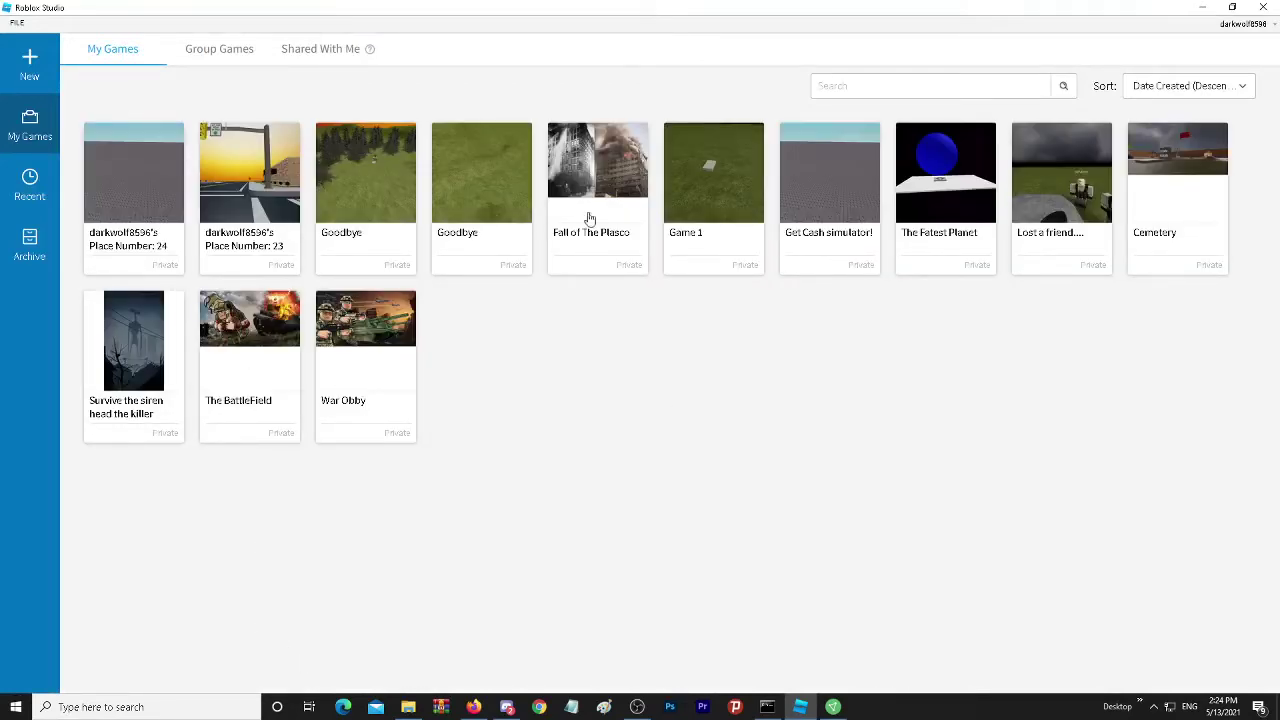
Create a new place from the Village theme template
left_click(29, 62)
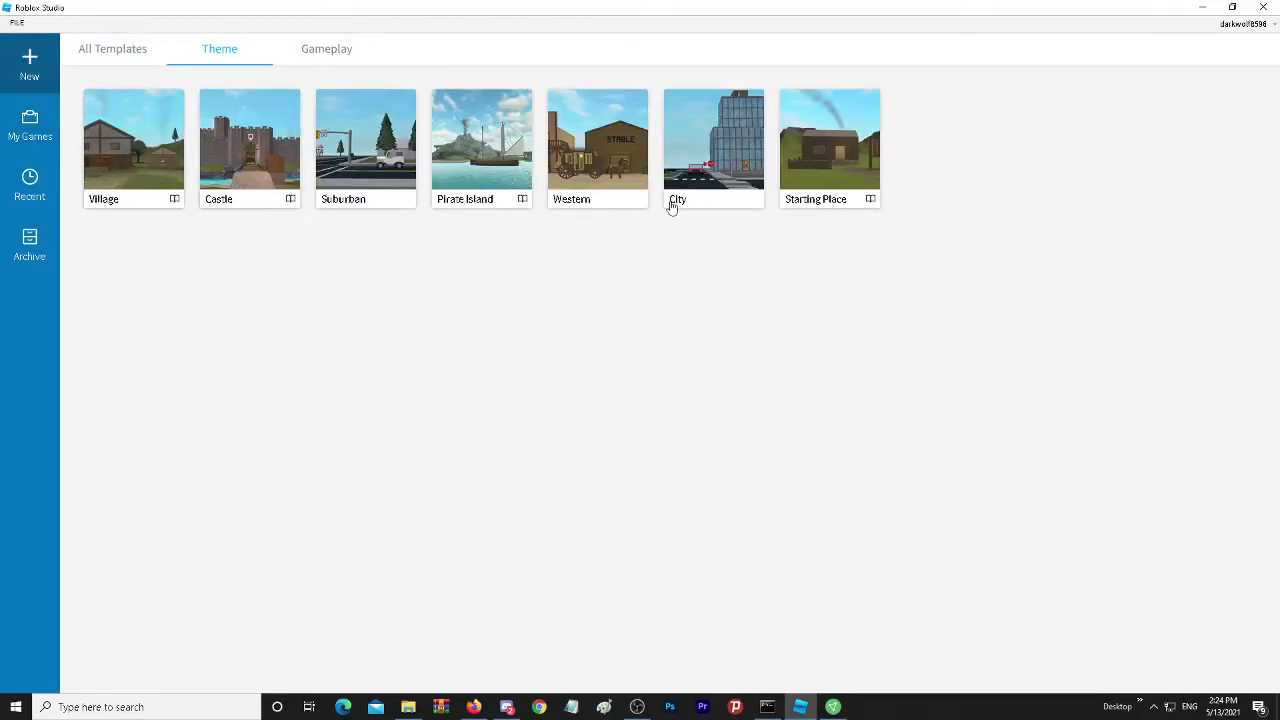
left_click(133, 153)
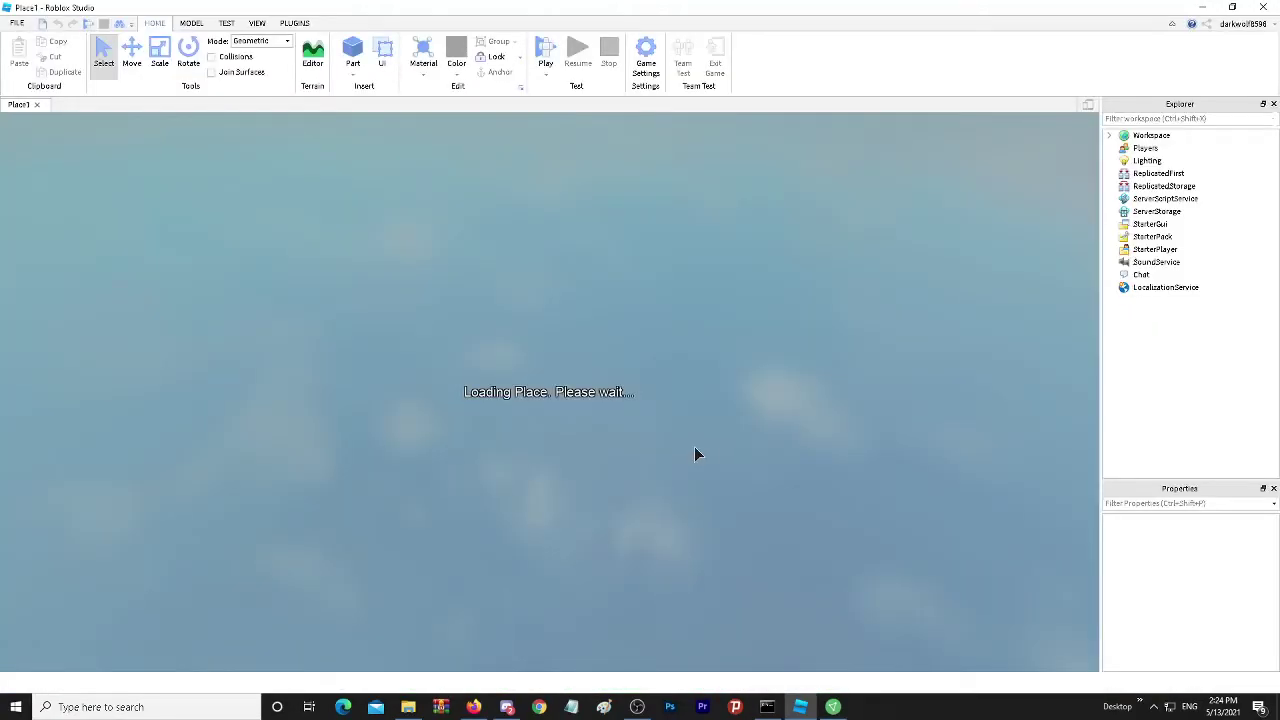
Switch to ProtonVPN and Command Prompt to check the connection while the place loads, and return to Roblox Studio
left_click(833, 707)
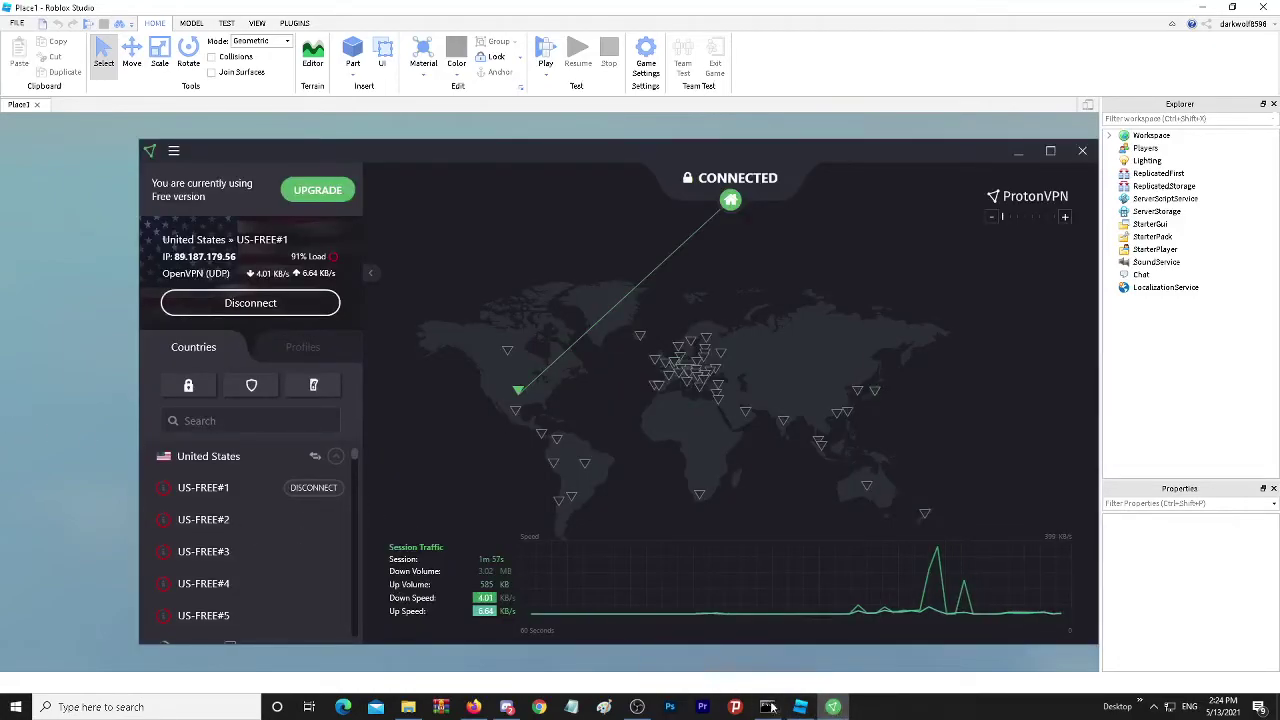
left_click(800, 707)
left_click(769, 706)
left_click(739, 621)
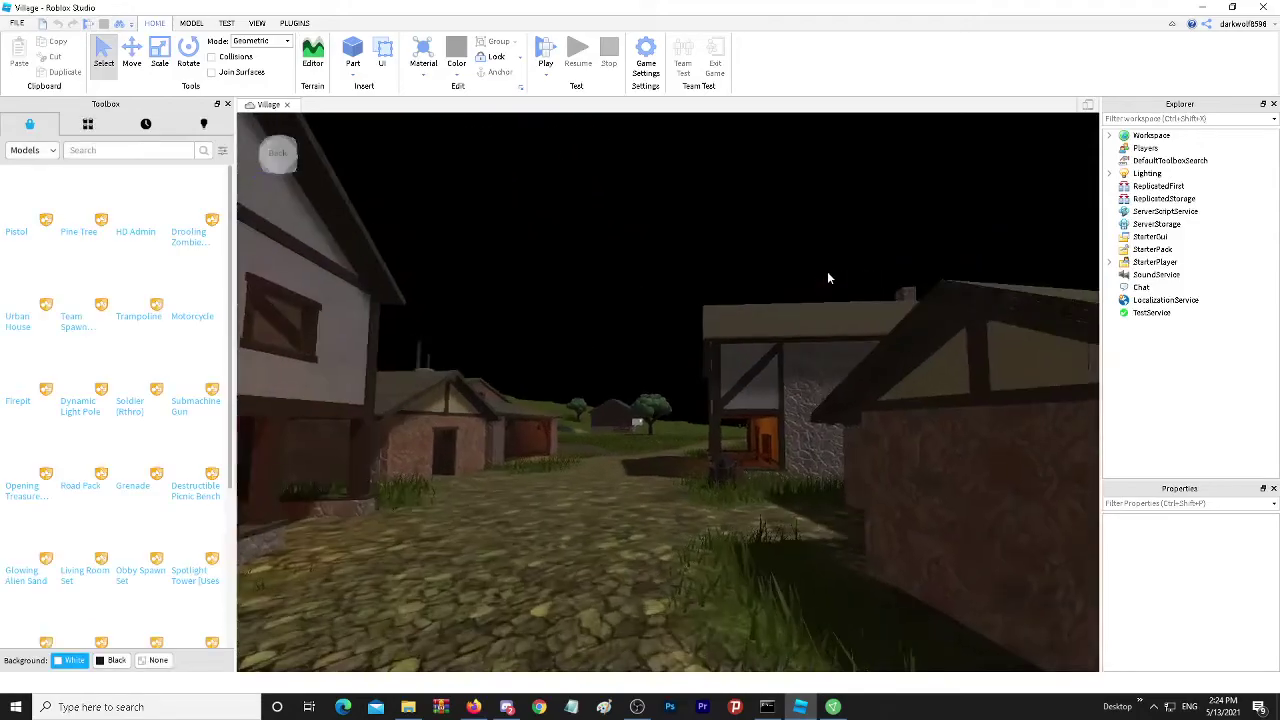
Fly the camera through the Village place to examine its houses, paths, grassland and lake
key("w")
right_click_drag(828, 272, 828, 272)
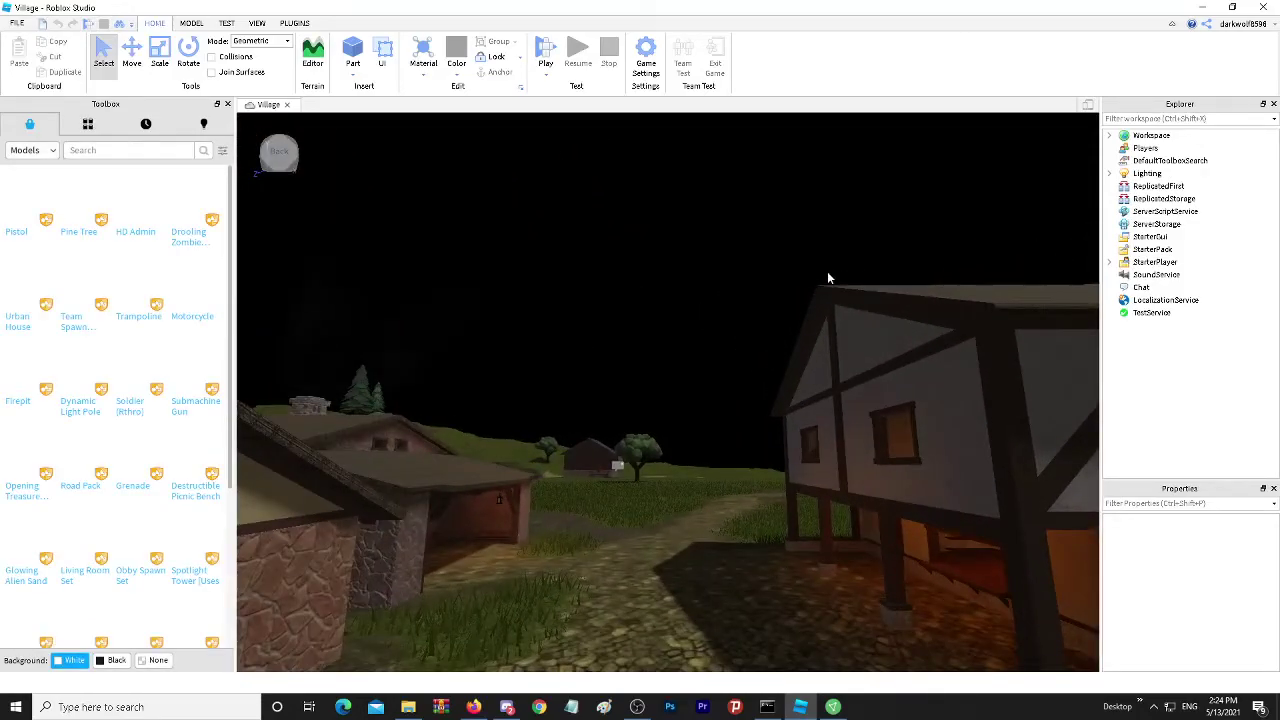
key("w")
right_click_drag(828, 278, 845, 712)
key("s")
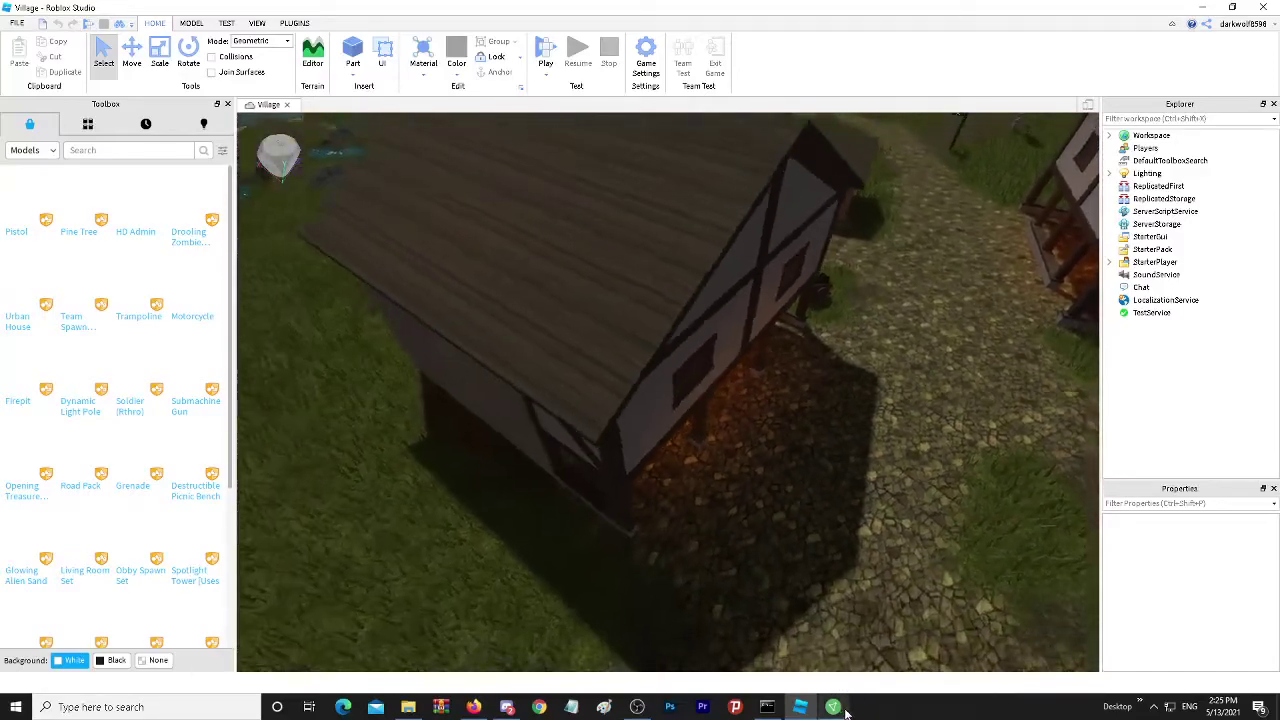
key("s")
right_click_drag(865, 411, 848, 312)
key("w")
key("w")
key("w")
key("s")
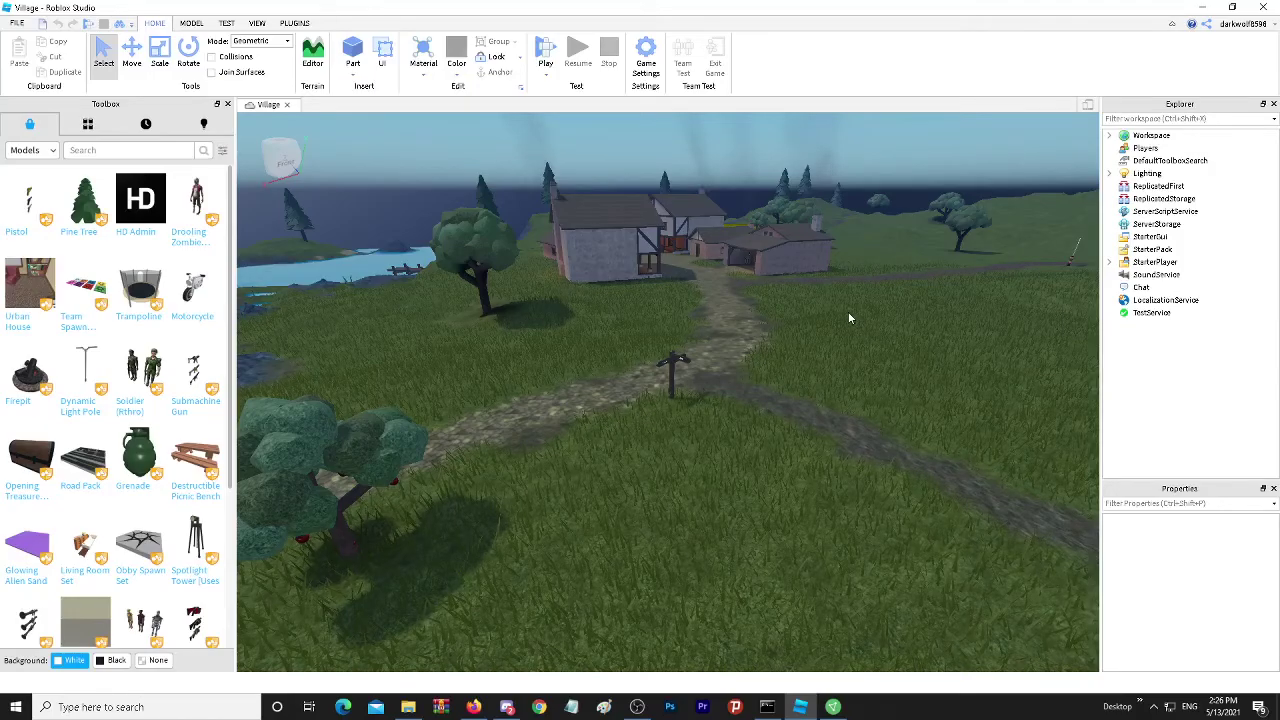
key("s")
key("d")
key("w")
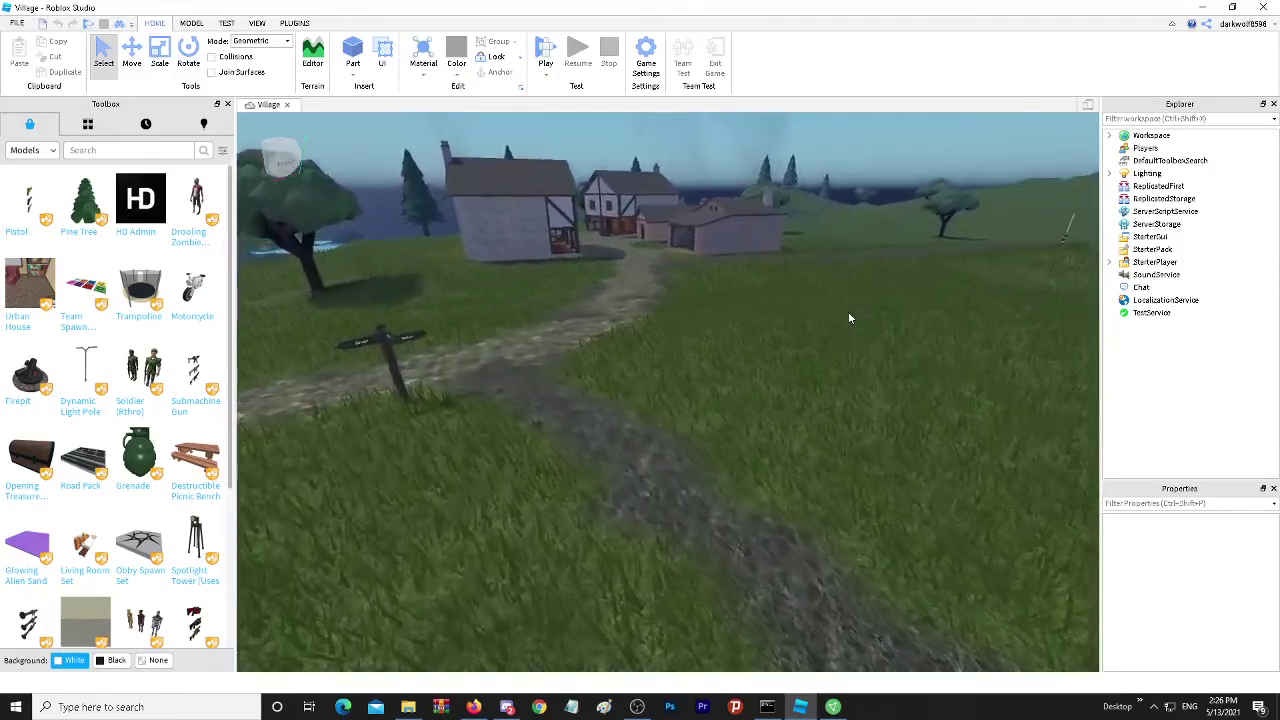
key("w")
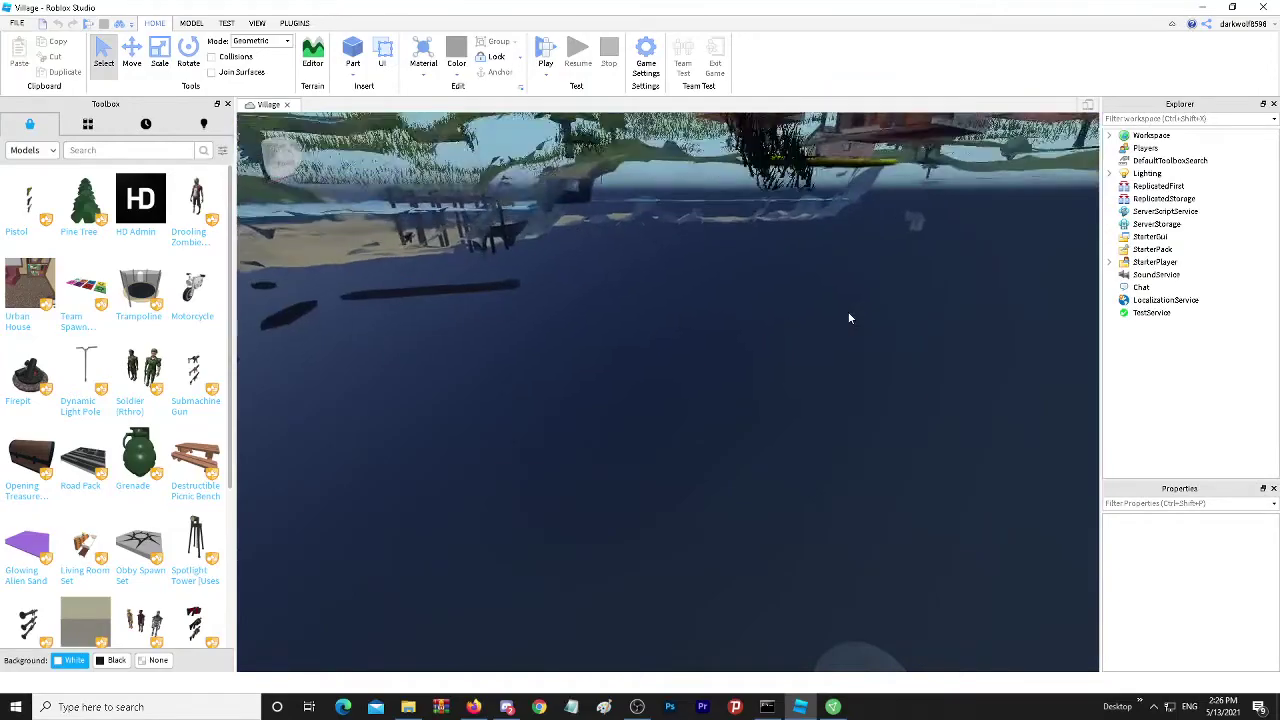
right_click_drag(848, 312, 826, 264)
key("s")
key("s")
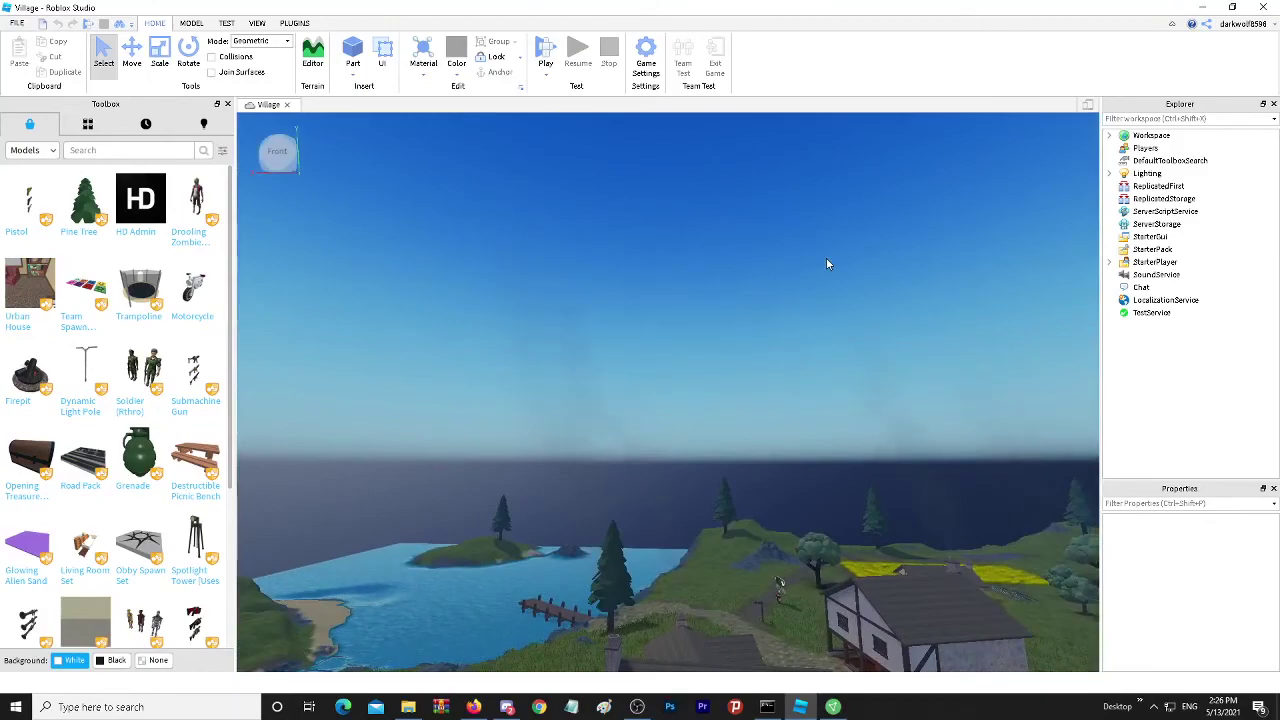